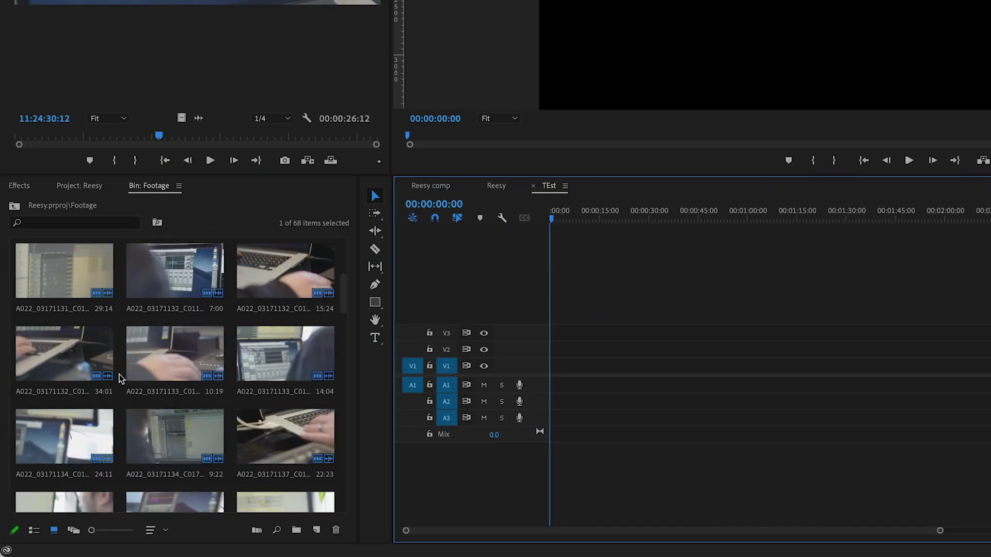
Mark in and out points around a 4-second section of the first Footage clip.
{"action": "left_click", "coordinate": [62, 287]}
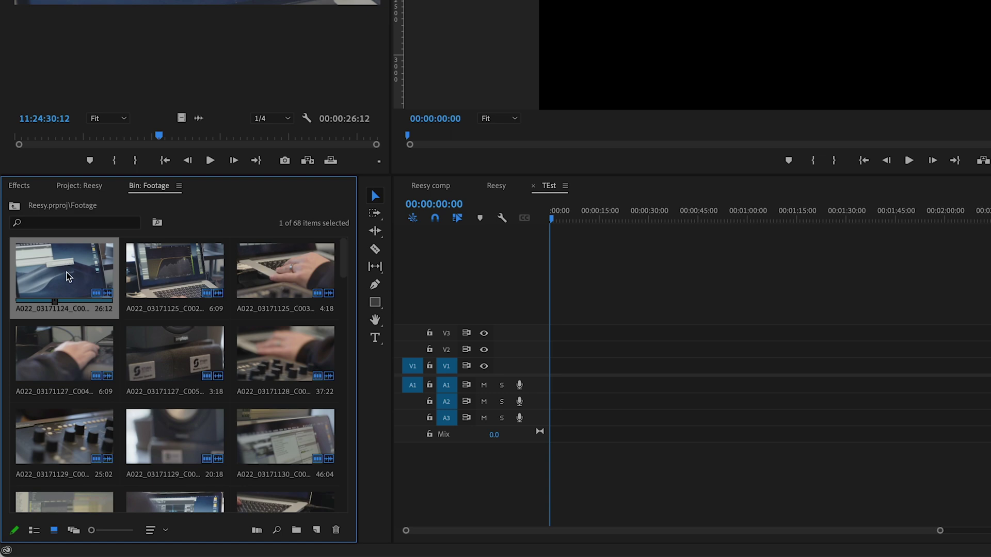
{"action": "left_click", "coordinate": [143, 135]}
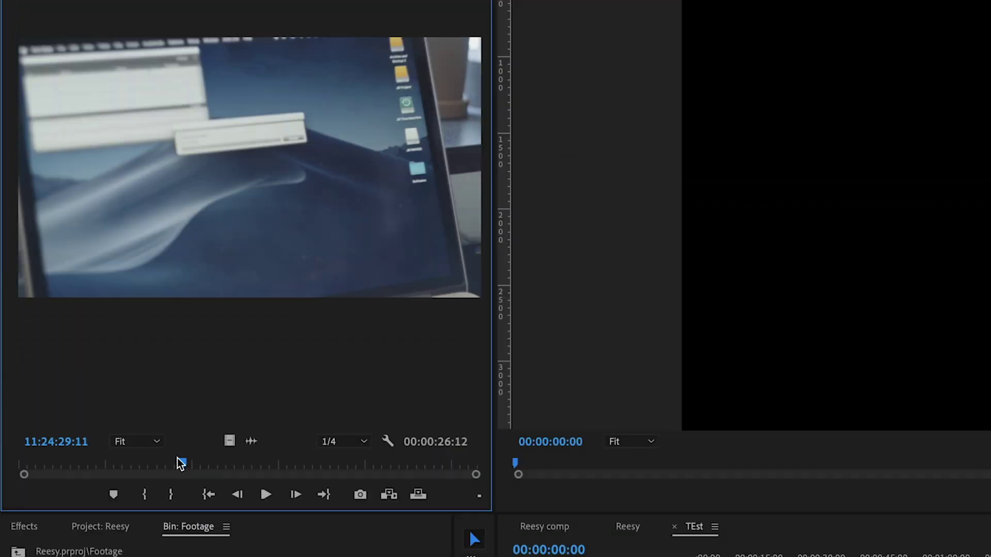
{"action": "key", "text": "i"}
{"action": "left_click_drag", "start_coordinate": [179, 461], "coordinate": [257, 460]}
{"action": "key", "text": "o"}
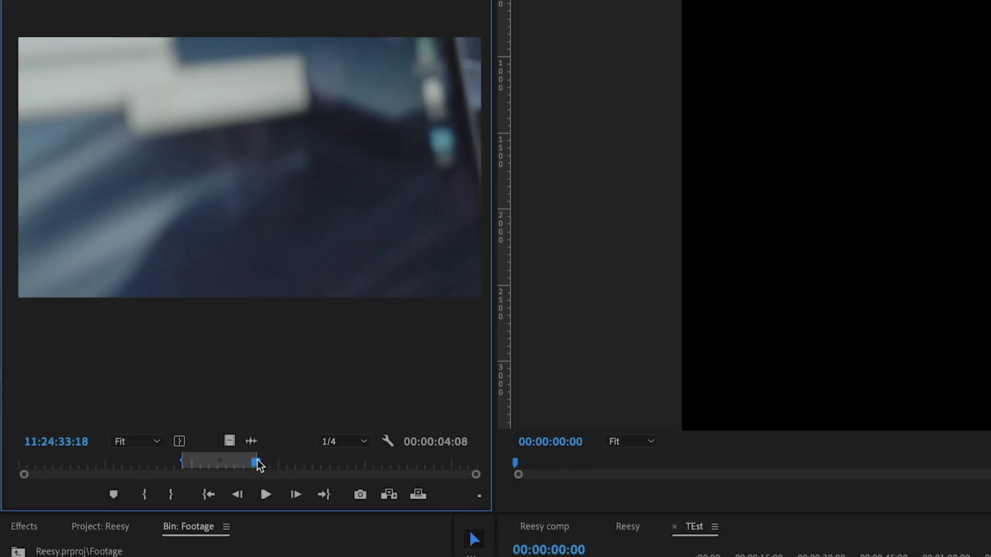
Insert the marked section at the start of the TEst sequence with the comma key.
{"action": "left_click_drag", "start_coordinate": [248, 269], "coordinate": [434, 516]}
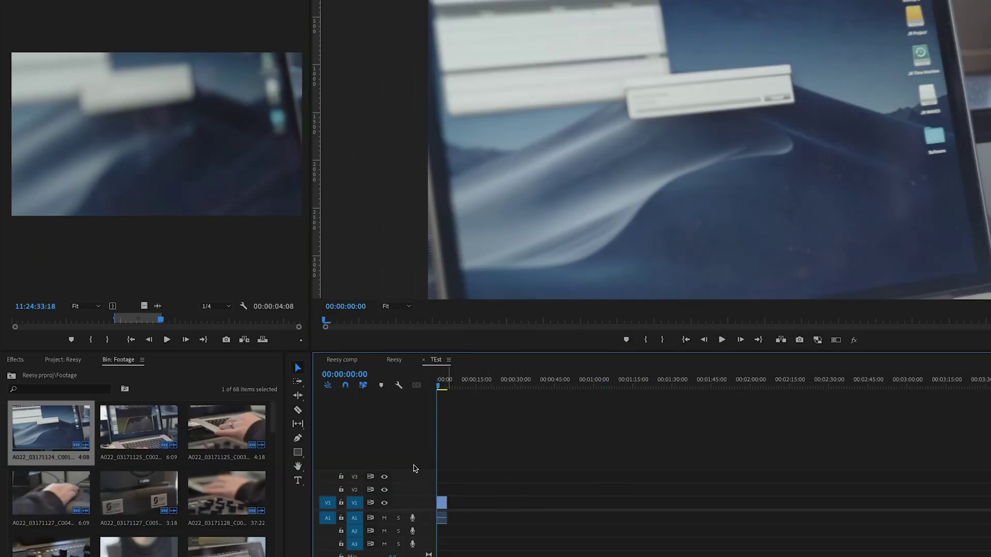
{"action": "key", "text": "ctrl+z"}
{"action": "left_click", "coordinate": [120, 322]}
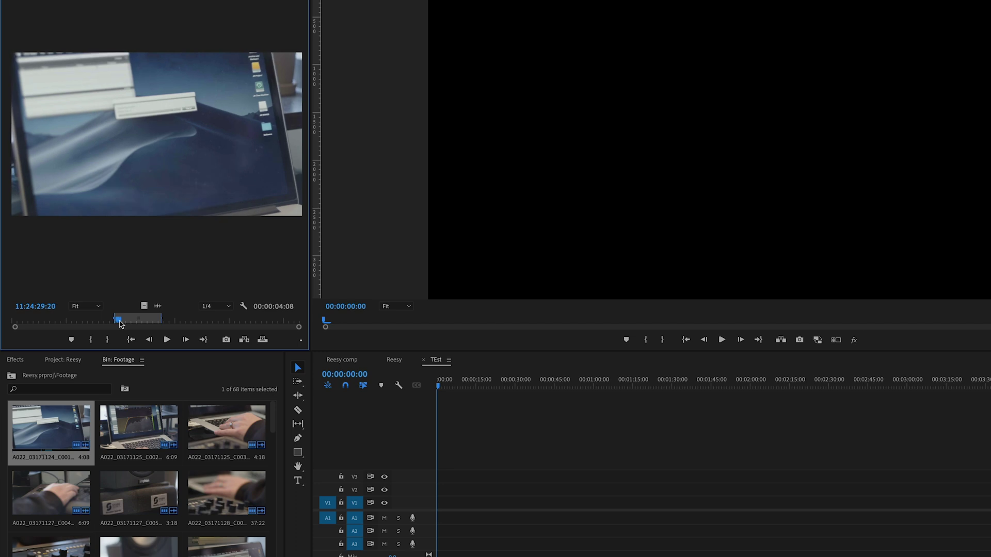
{"action": "key", "text": "comma"}
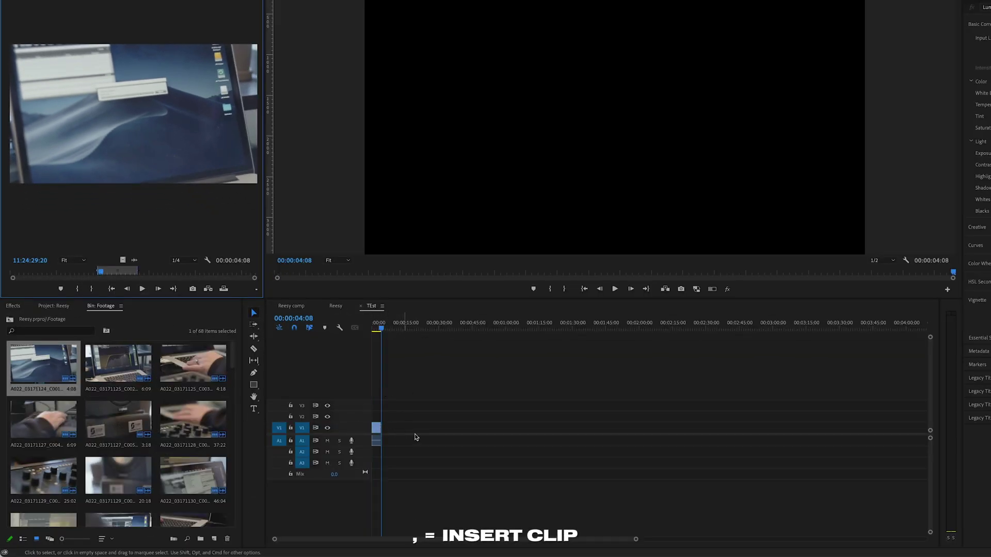
Trim and insert the second, third and fourth Footage clips into the TEst sequence.
{"action": "double_click", "coordinate": [118, 364]}
{"action": "left_click_drag", "start_coordinate": [94, 269], "coordinate": [181, 274]}
{"action": "key", "text": "comma"}
{"action": "key", "text": "Right"}
{"action": "key", "text": "comma"}
{"action": "key", "text": "Right"}
{"action": "key", "text": "Home"}
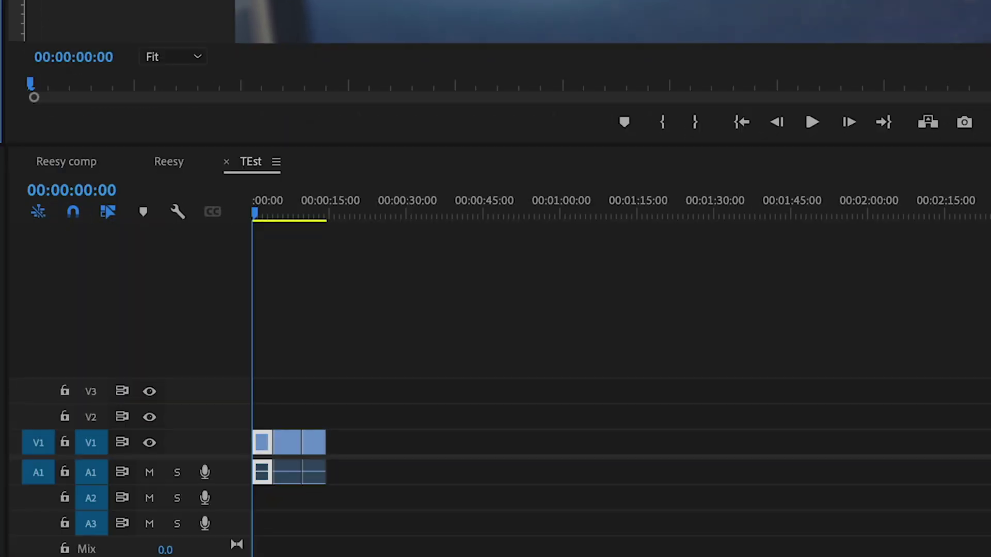
{"action": "key", "text": "comma"}
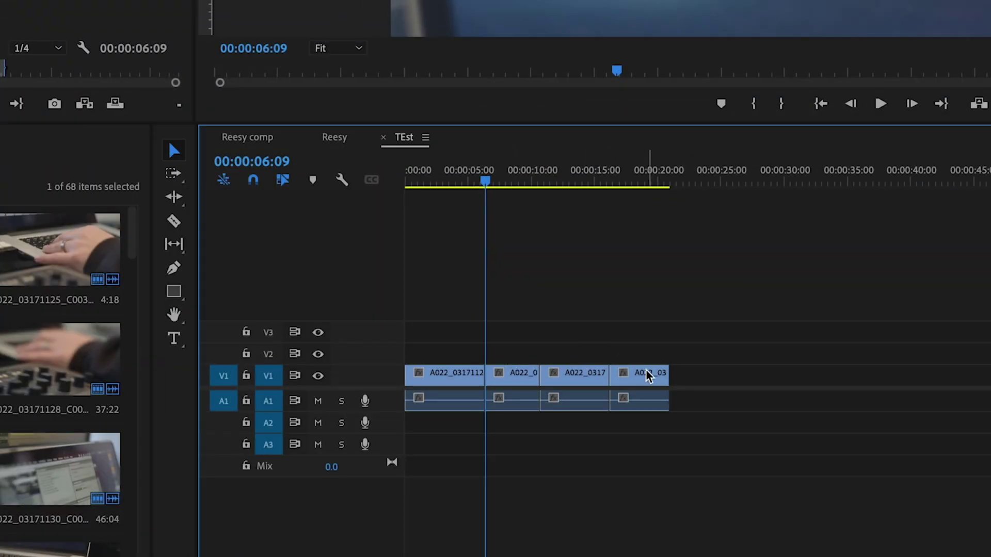
Duplicate the last clip in the sequence, extending it to about 25 seconds.
{"action": "left_click", "coordinate": [649, 376]}
{"action": "left_click", "coordinate": [617, 175]}
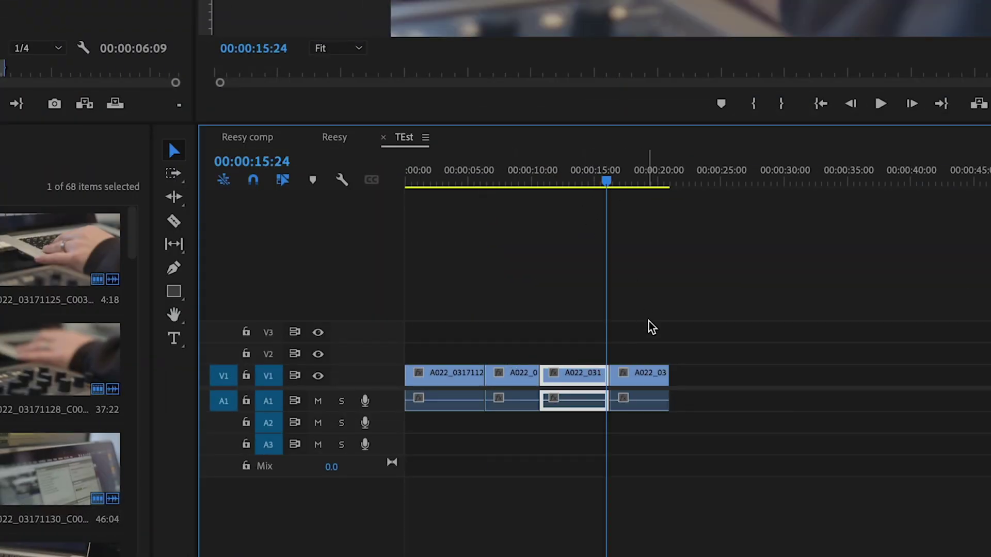
{"action": "left_click", "coordinate": [740, 180]}
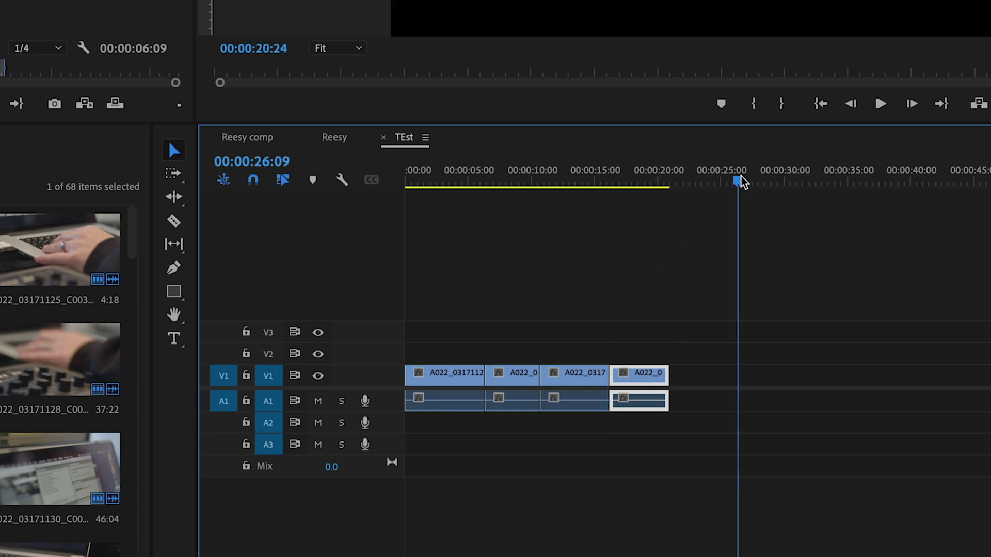
{"action": "key", "text": "ctrl+v"}
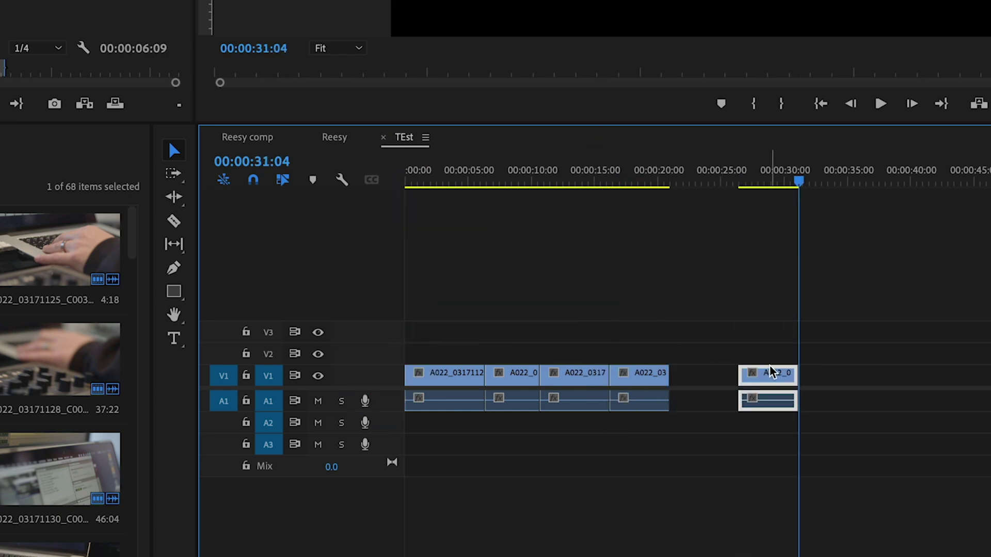
{"action": "key", "text": "ctrl+z"}
{"action": "left_click", "coordinate": [438, 371]}
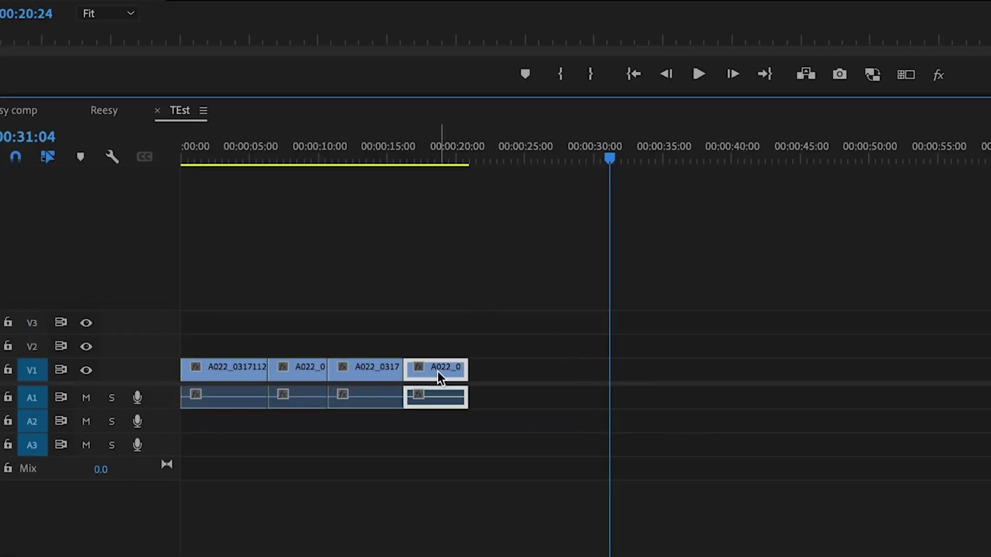
{"action": "left_click_drag", "start_coordinate": [437, 370], "coordinate": [574, 367]}
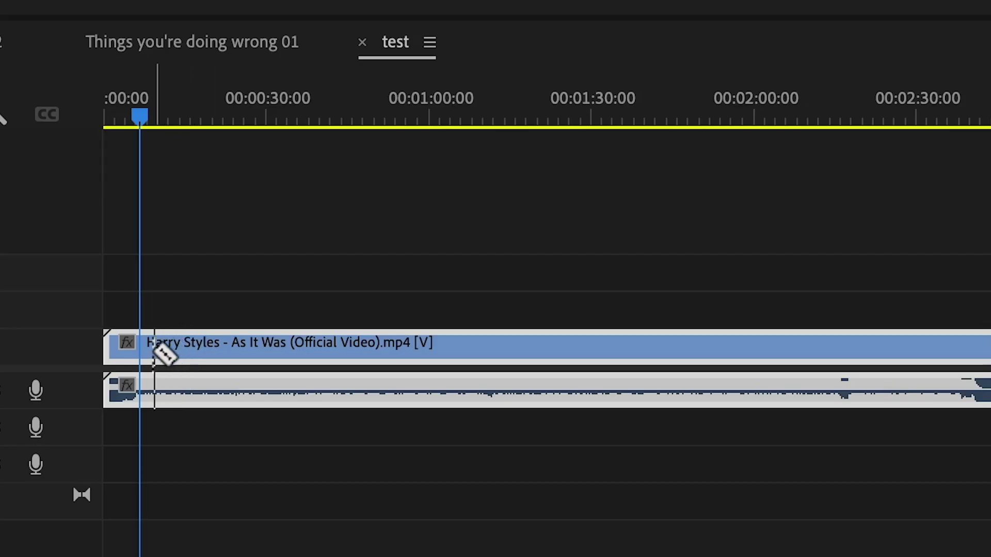
Make four manual cuts in the music video clip and move the playhead forward.
{"action": "left_click", "coordinate": [153, 347]}
{"action": "left_click", "coordinate": [176, 347]}
{"action": "left_click", "coordinate": [205, 346]}
{"action": "left_click", "coordinate": [222, 347]}
{"action": "left_click_drag", "start_coordinate": [143, 116], "coordinate": [163, 117]}
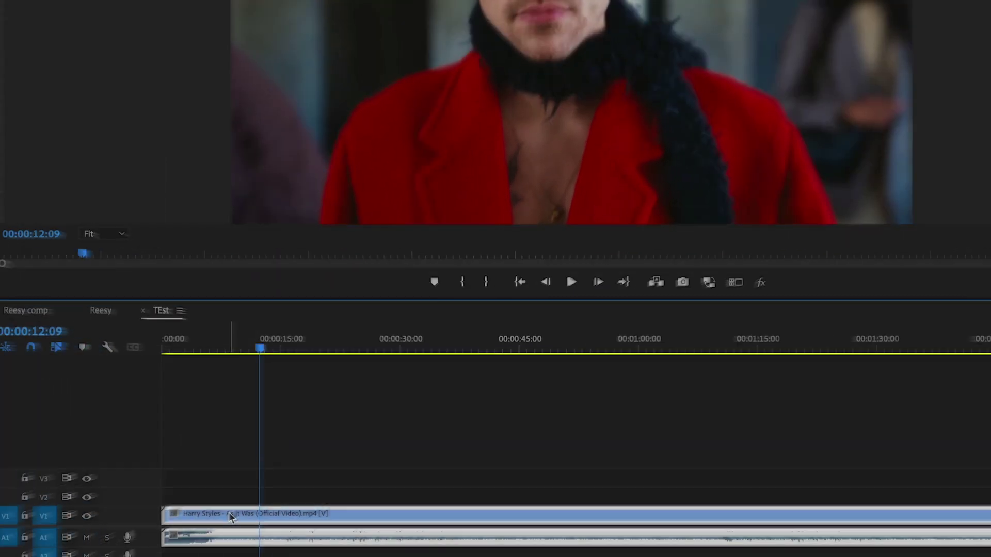
Run Scene Edit Detection with Apply a cut, then select all the resulting pieces.
{"action": "right_click", "coordinate": [360, 444]}
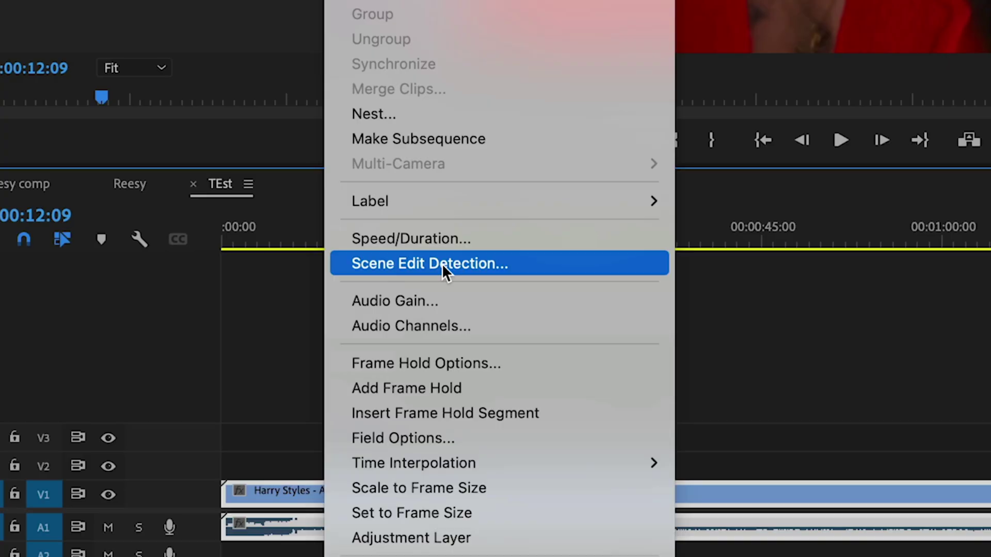
{"action": "left_click", "coordinate": [442, 263]}
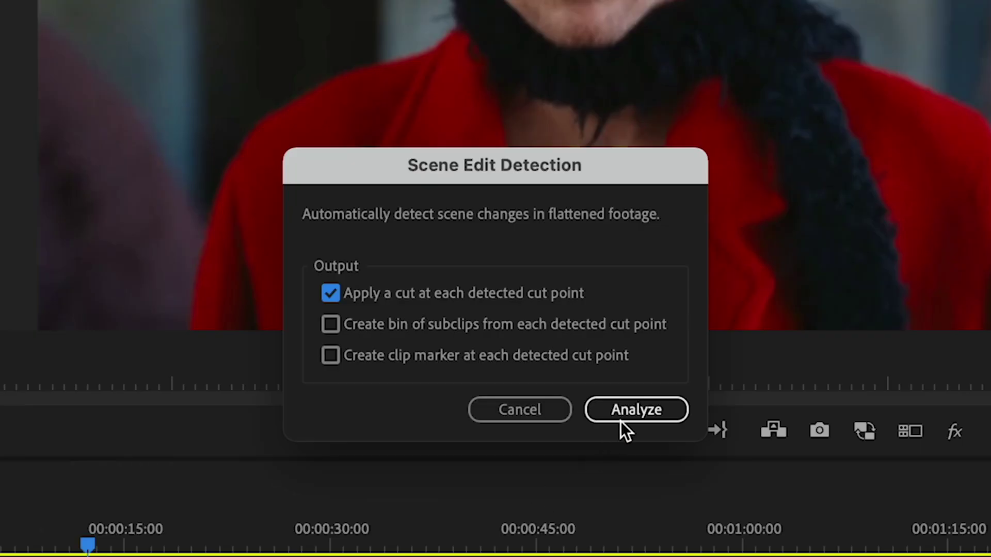
{"action": "left_click", "coordinate": [620, 412]}
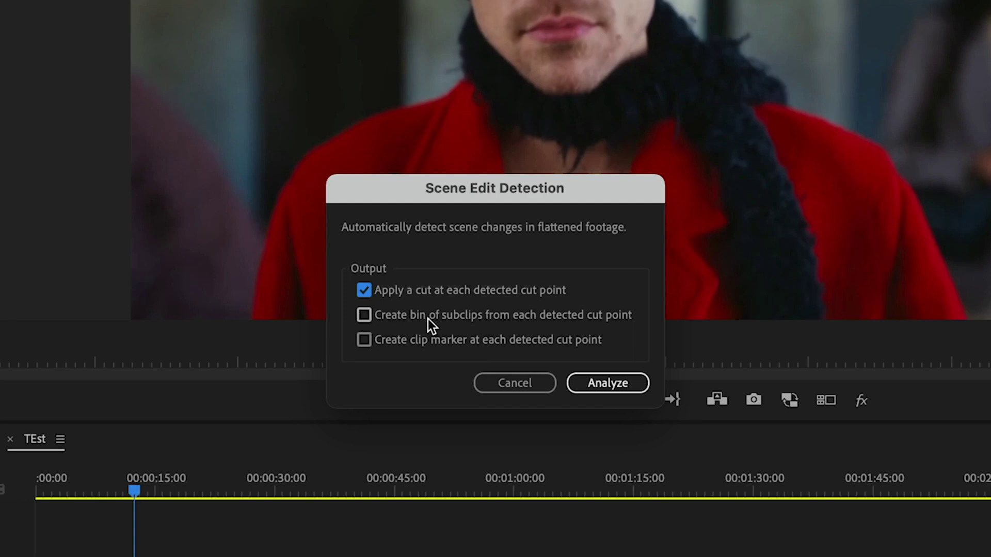
{"action": "left_click", "coordinate": [608, 383]}
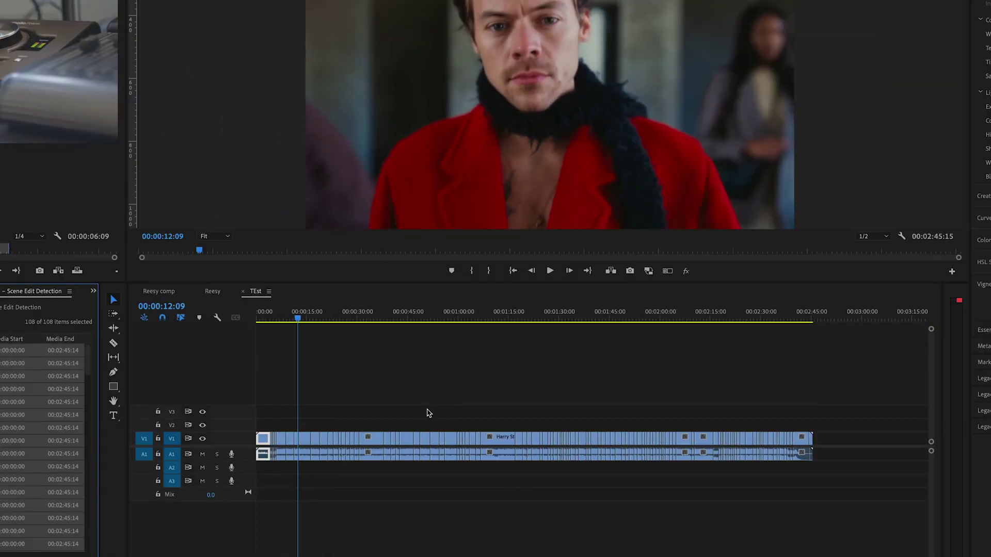
{"action": "left_click_drag", "start_coordinate": [862, 412], "coordinate": [253, 458]}
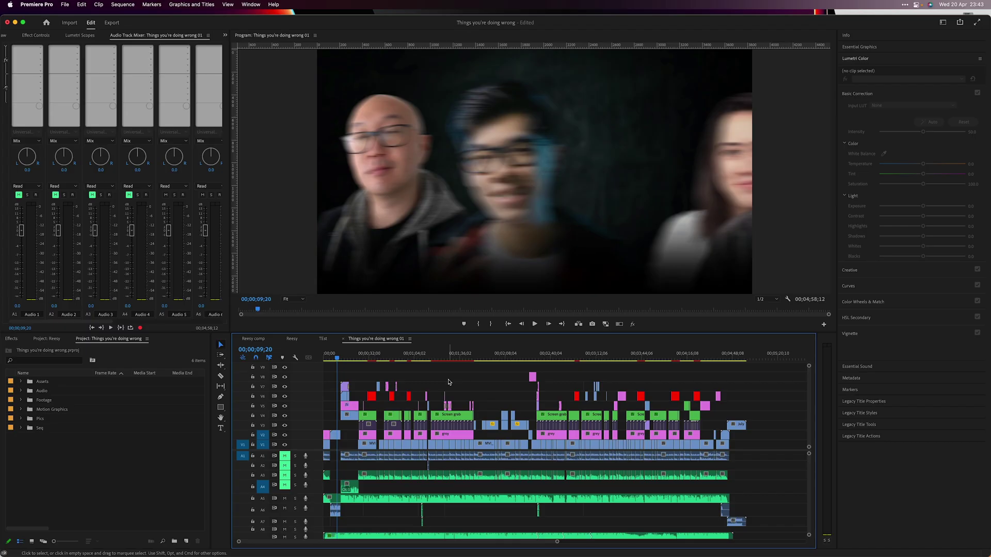
Select the MVI_3086 clip pair and the clip on track A4 in the timeline.
{"action": "key", "text": "equal"}
{"action": "key", "text": "equal"}
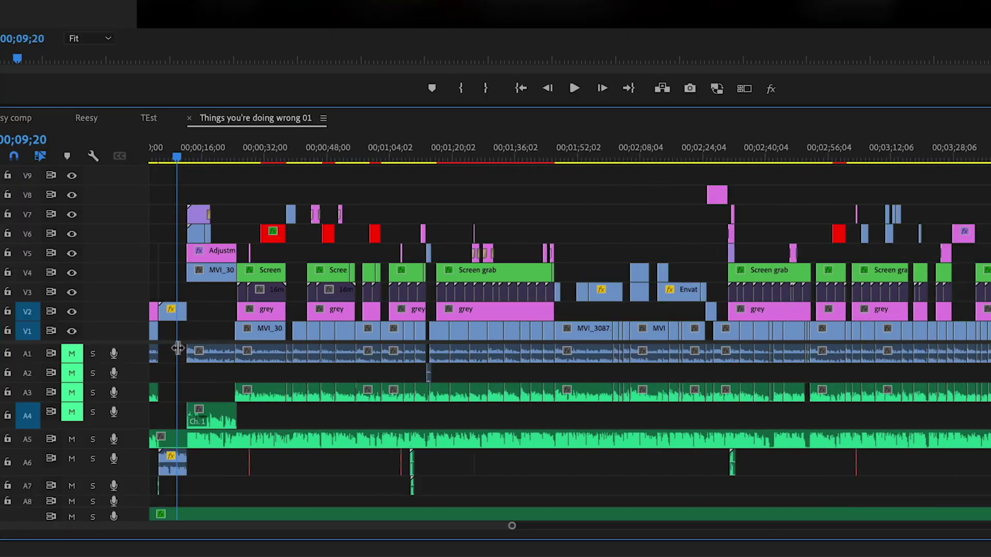
{"action": "left_click", "coordinate": [393, 459]}
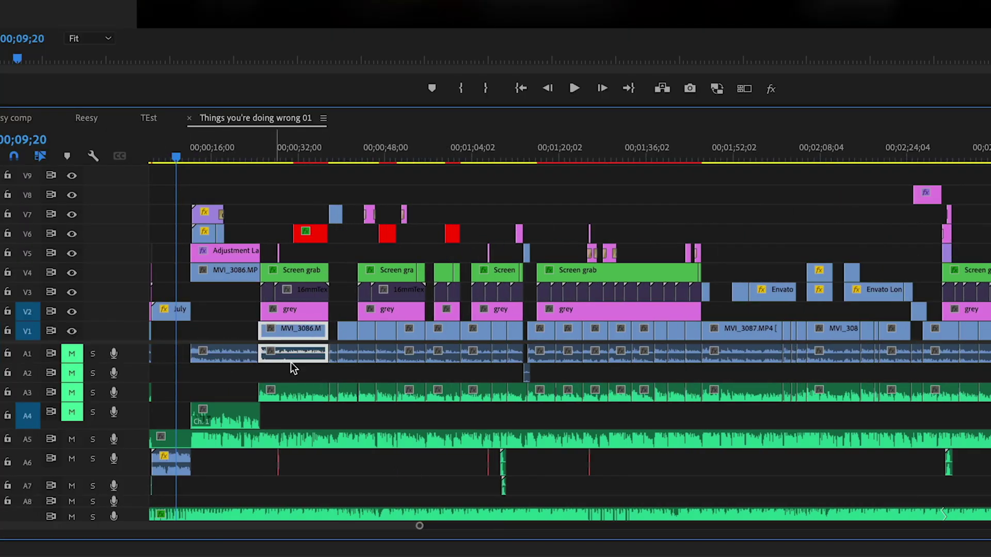
{"action": "left_click", "coordinate": [220, 416]}
{"action": "key", "text": "minus"}
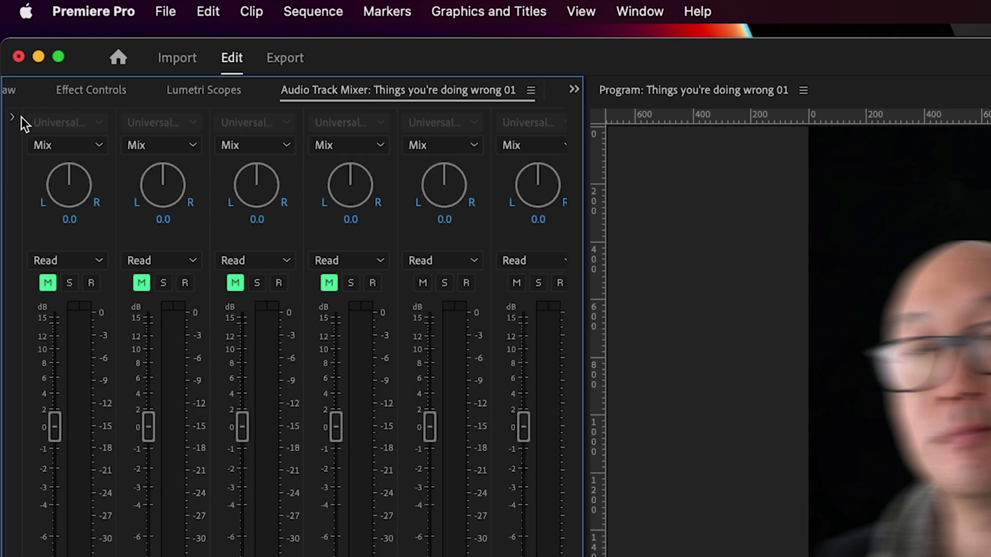
Add Amplify and Channel Mixer effects to audio track 1 in the Audio Track Mixer.
{"action": "left_click", "coordinate": [11, 120]}
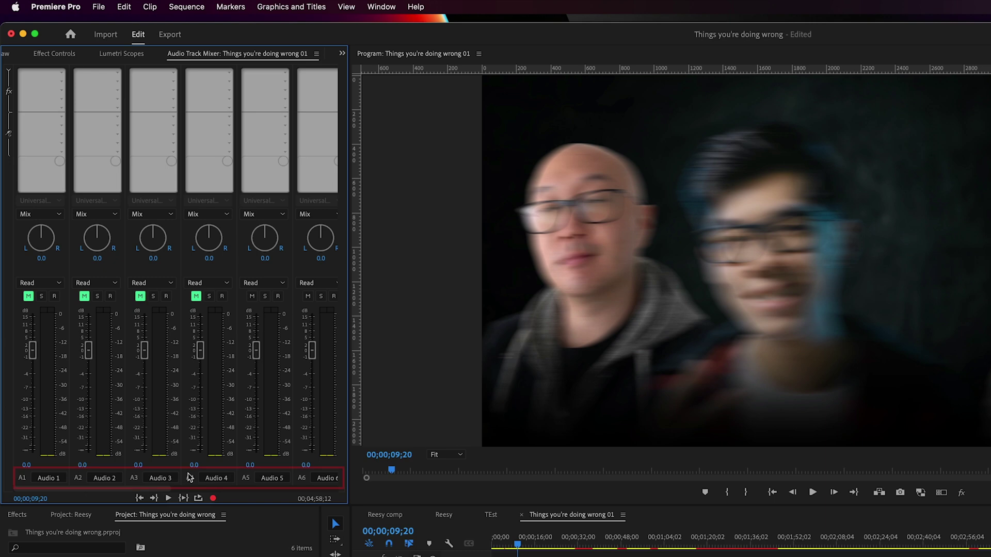
{"action": "left_click", "coordinate": [54, 76]}
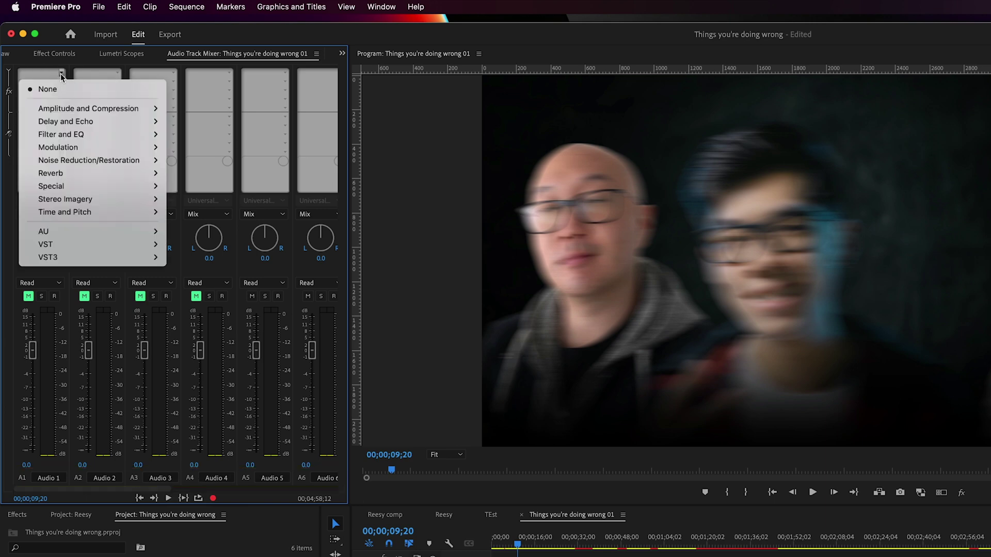
{"action": "mouse_move", "coordinate": [72, 110]}
{"action": "left_click", "coordinate": [300, 177]}
{"action": "left_click", "coordinate": [88, 137]}
{"action": "mouse_move", "coordinate": [243, 190]}
{"action": "left_click", "coordinate": [321, 210]}
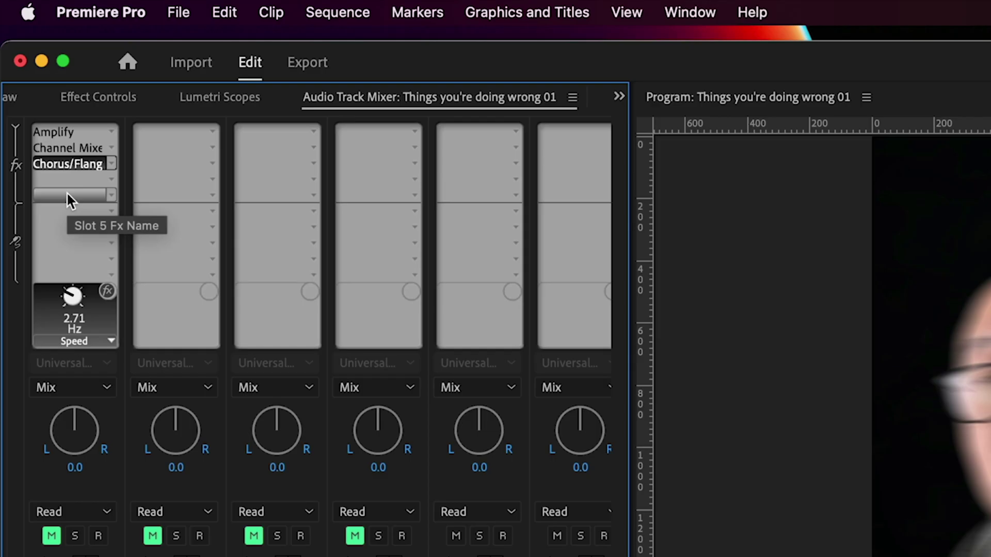
Copy track 1's effects and paste them onto audio track 2.
{"action": "right_click", "coordinate": [67, 192]}
{"action": "left_click", "coordinate": [94, 351]}
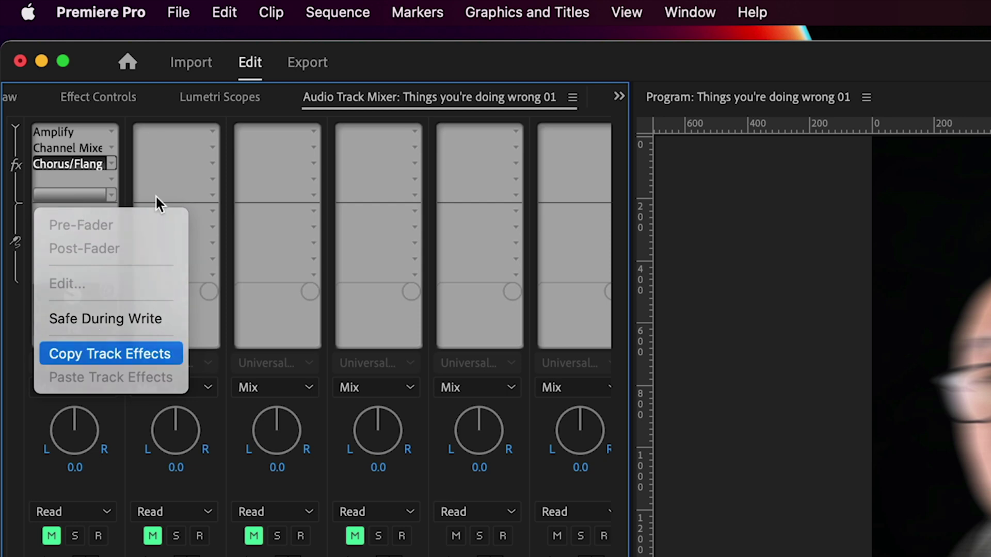
{"action": "right_click", "coordinate": [175, 133]}
{"action": "left_click", "coordinate": [229, 313]}
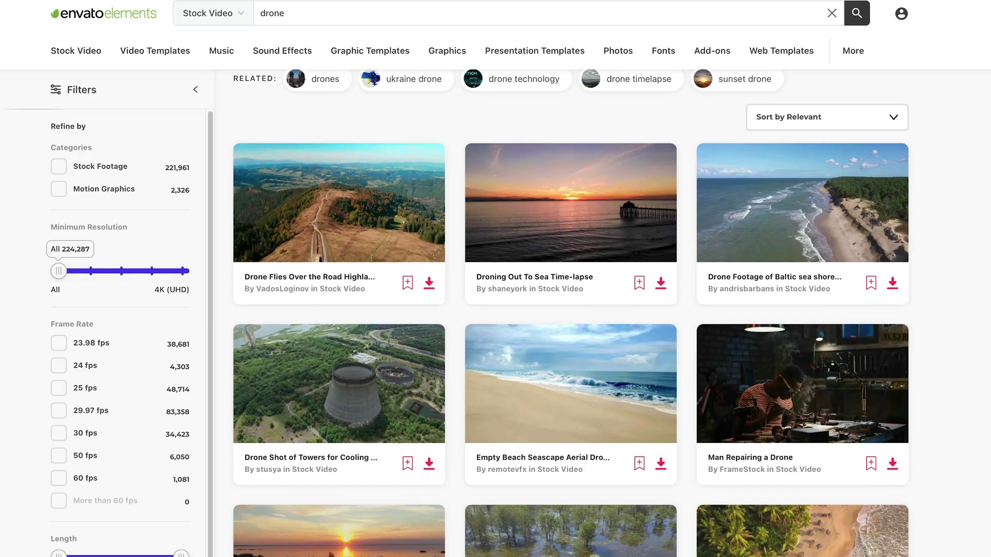
{"action": "scroll", "coordinate": [571, 309], "scroll_direction": "down", "scroll_amount": 4}
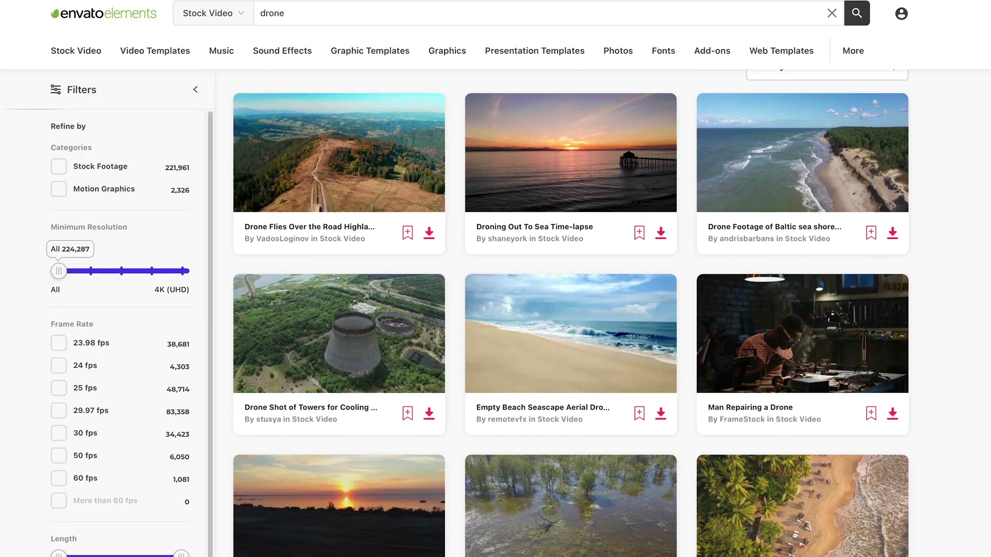
{"action": "scroll", "coordinate": [571, 309], "scroll_direction": "down", "scroll_amount": 4}
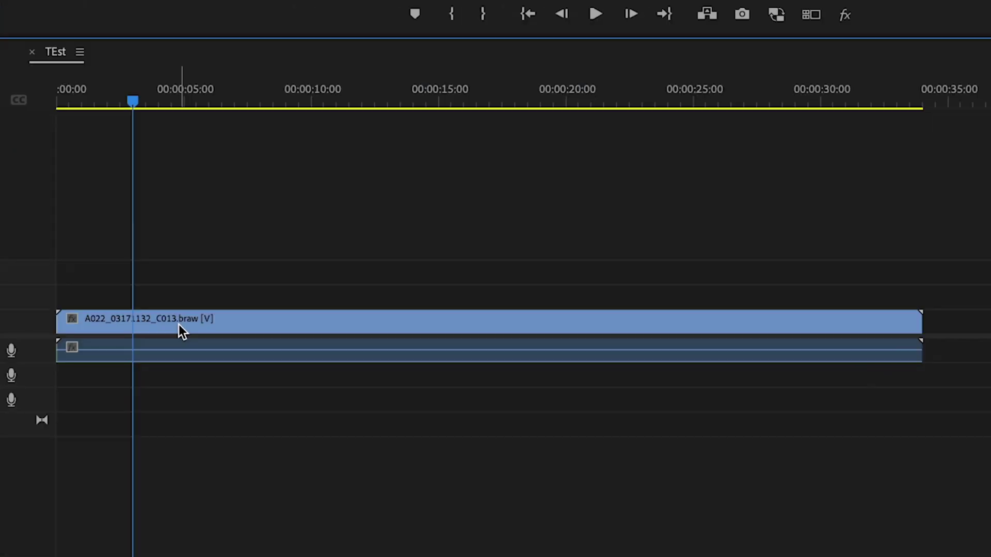
Razor out the A022 clip's middle piece and drag the clip to close the gap, then undo.
{"action": "key", "text": "c"}
{"action": "left_click", "coordinate": [369, 446]}
{"action": "left_click", "coordinate": [404, 444]}
{"action": "key", "text": "v"}
{"action": "left_click", "coordinate": [218, 322]}
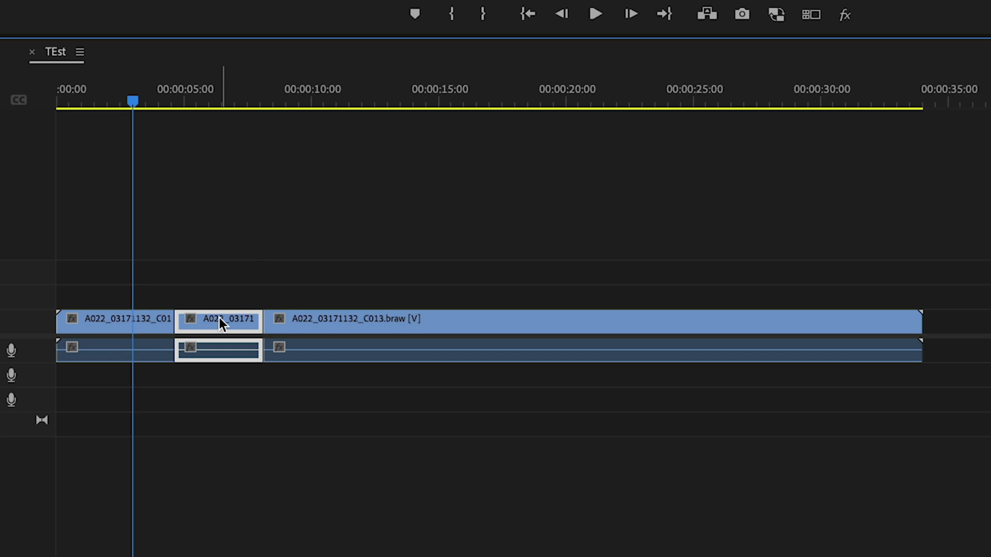
{"action": "key", "text": "Delete"}
{"action": "left_click_drag", "start_coordinate": [338, 320], "coordinate": [250, 316]}
{"action": "left_click", "coordinate": [174, 102]}
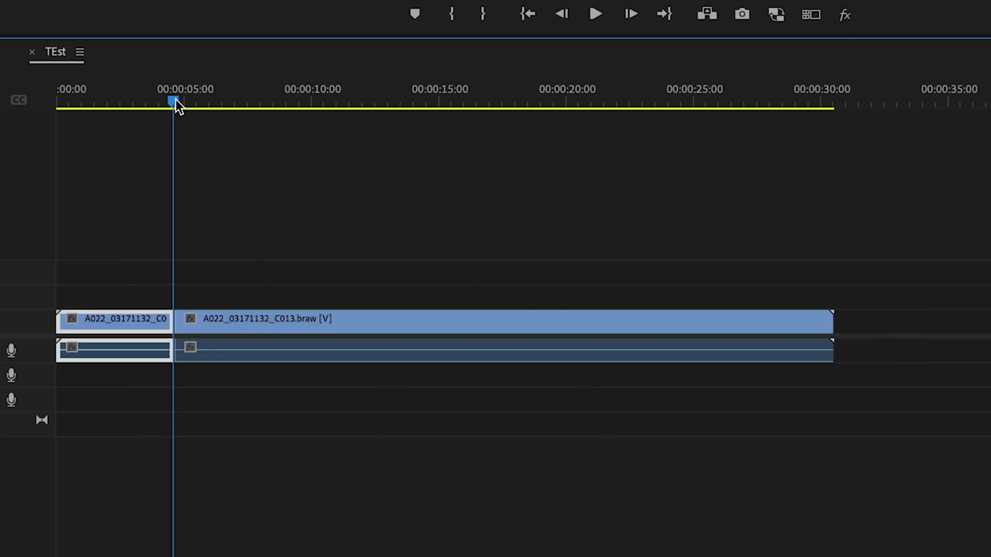
{"action": "key", "text": "ctrl+z"}
{"action": "key", "text": "ctrl+z"}
{"action": "key", "text": "ctrl+z"}
{"action": "key", "text": "ctrl+z"}
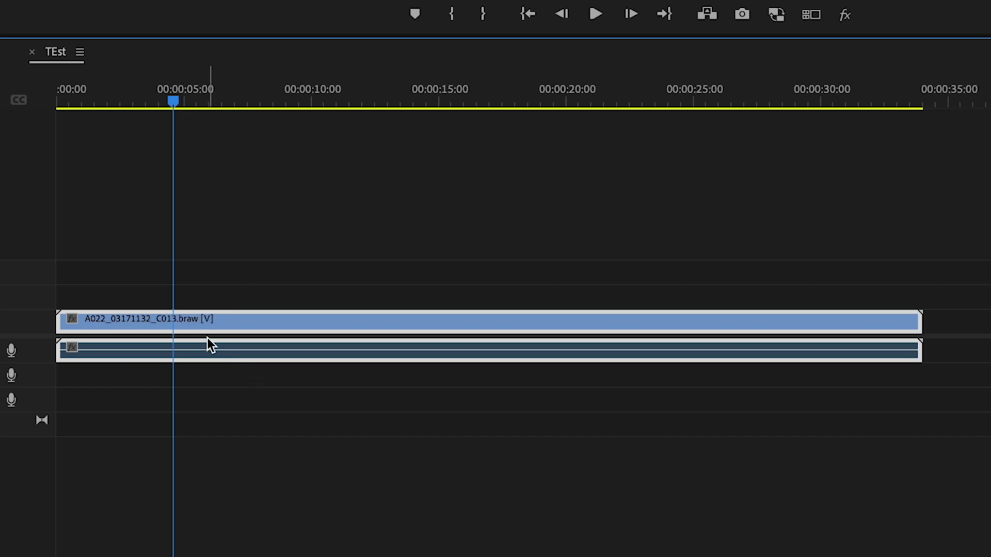
Cut the A022 clip twice again, lift out the middle piece, and ripple-delete the gap.
{"action": "key", "text": "c"}
{"action": "left_click", "coordinate": [180, 325]}
{"action": "left_click", "coordinate": [289, 325]}
{"action": "key", "text": "v"}
{"action": "left_click", "coordinate": [247, 321]}
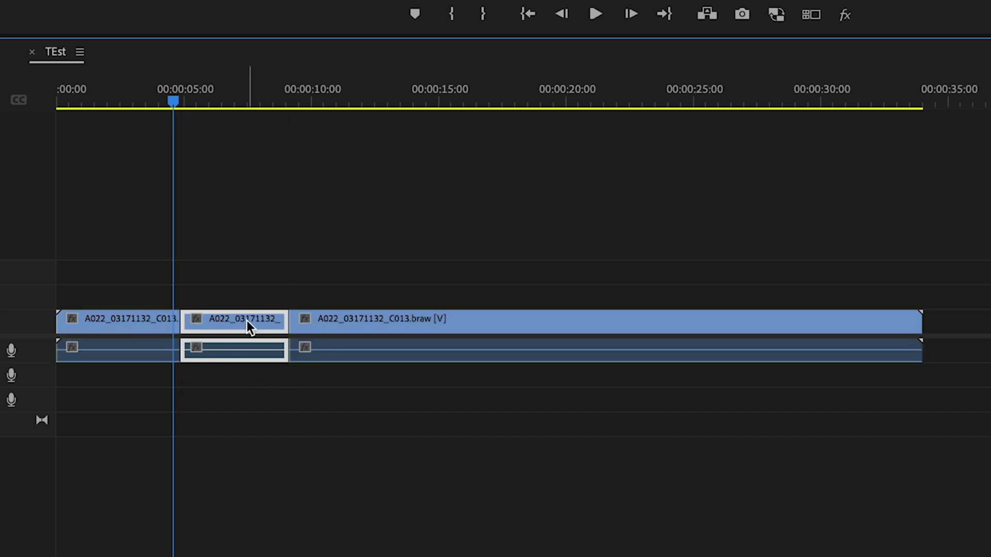
{"action": "key", "text": "Delete"}
{"action": "left_click", "coordinate": [242, 318]}
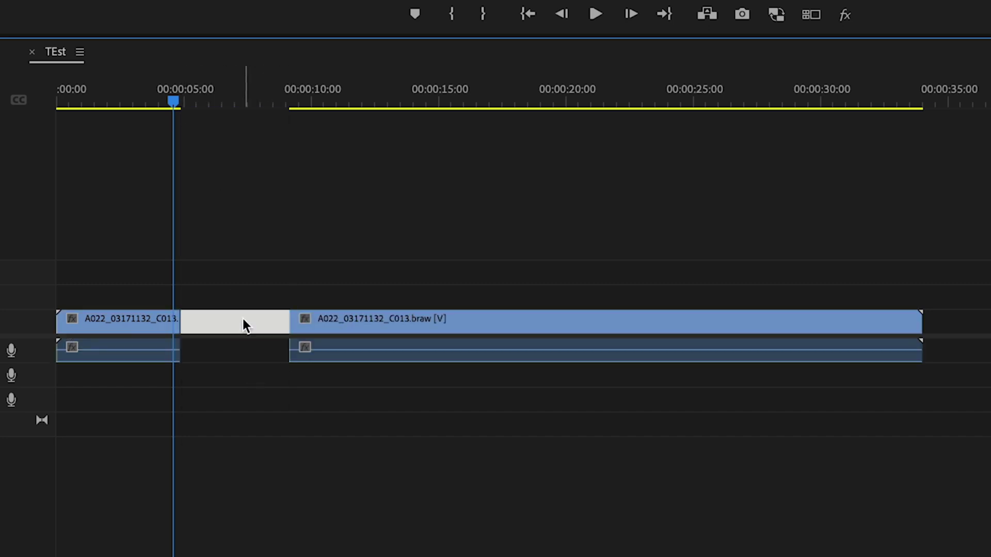
{"action": "key", "text": "Delete"}
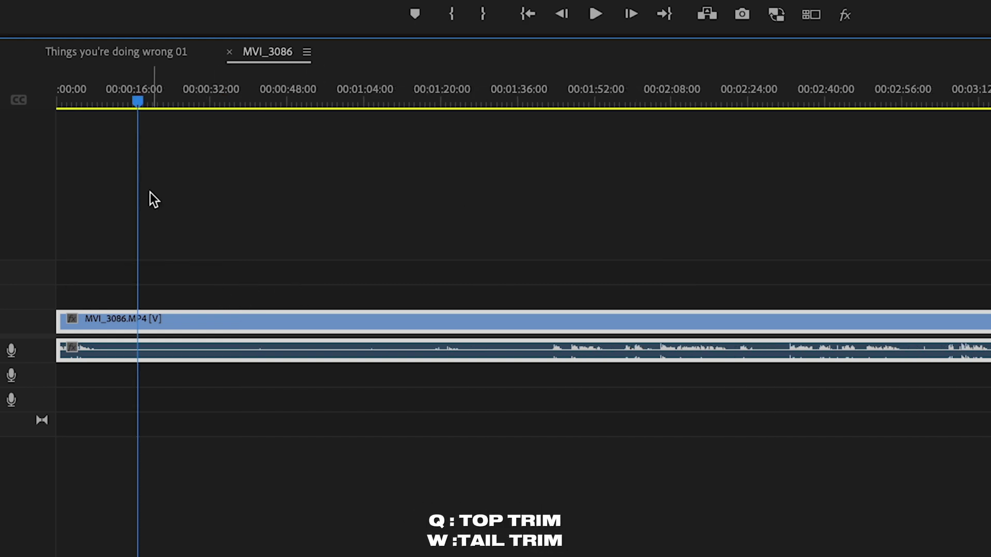
Split the MVI_3086 clip at about 00:00:38 and ripple-trim the right clip's head with Q.
{"action": "key", "text": "Home"}
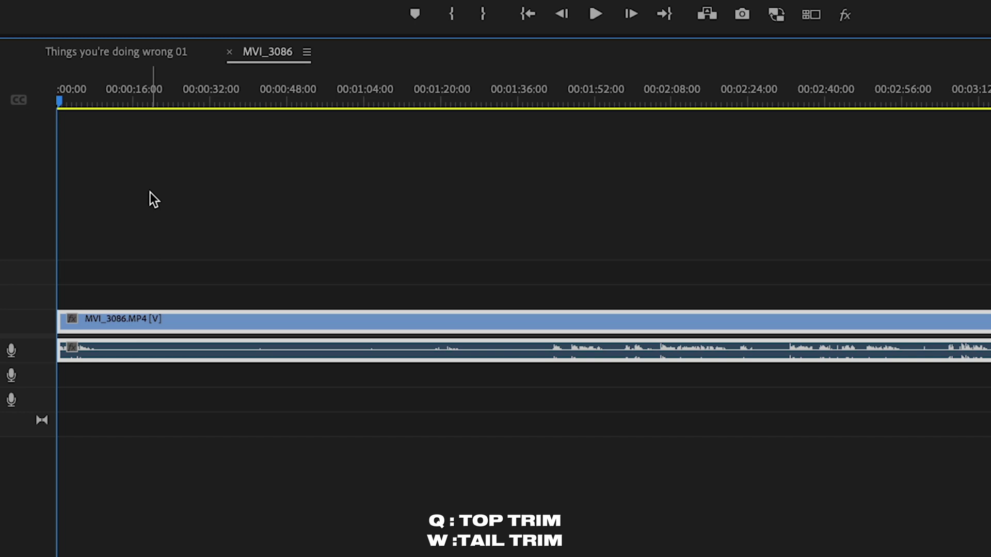
{"action": "left_click_drag", "start_coordinate": [181, 101], "coordinate": [547, 110]}
{"action": "key", "text": "ctrl+k"}
{"action": "left_click", "coordinate": [307, 121]}
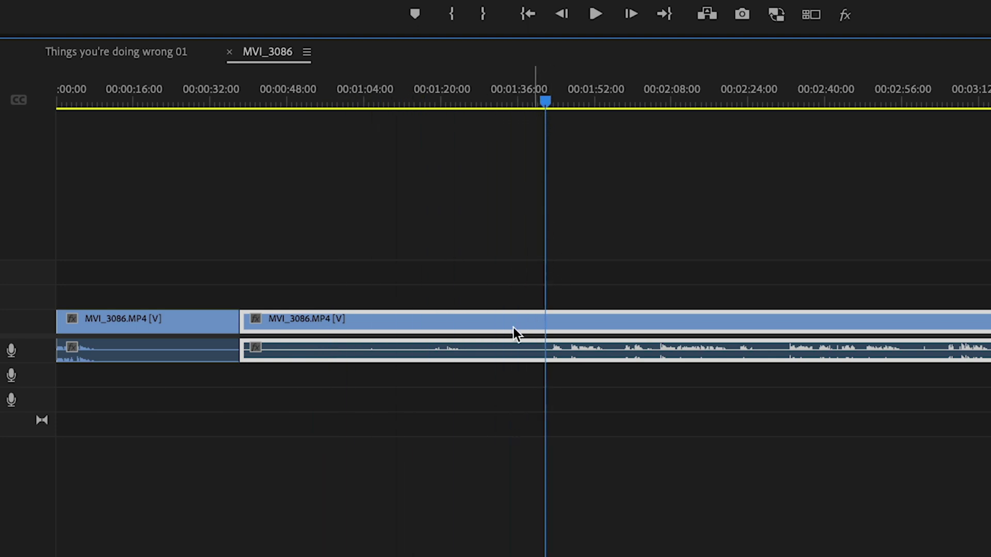
{"action": "key", "text": "q"}
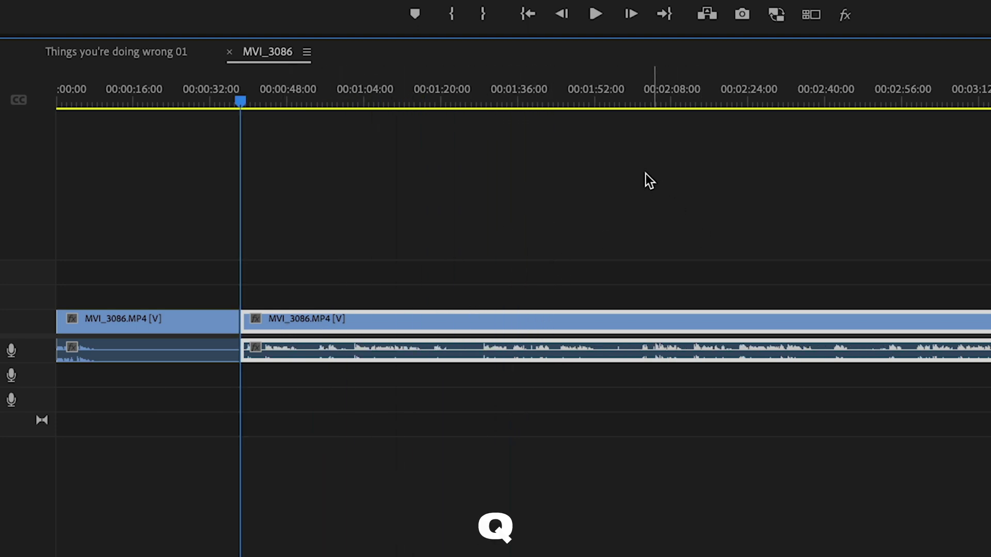
Ripple-trim the clip's tail at about 00:00:15 with W.
{"action": "left_click_drag", "start_coordinate": [87, 99], "coordinate": [105, 98]}
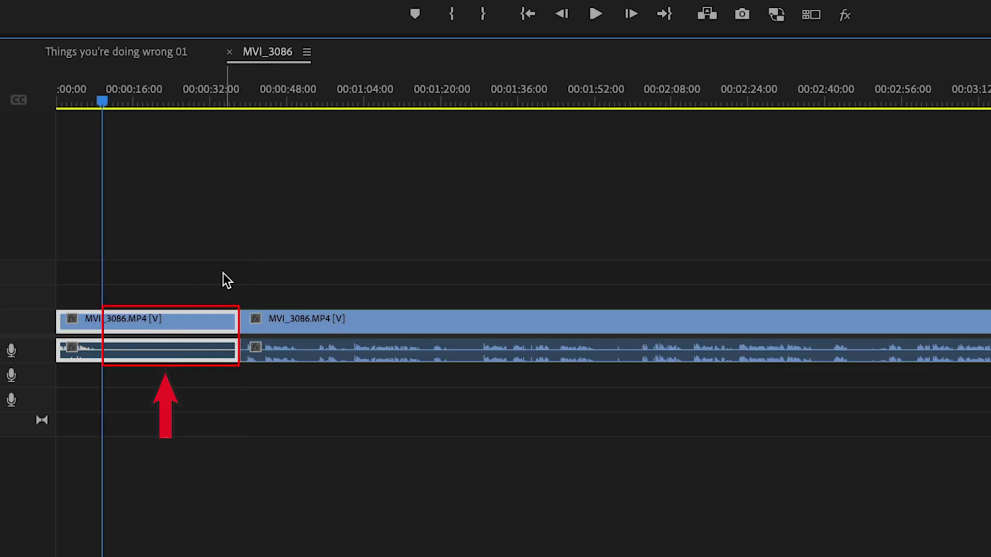
{"action": "key", "text": "w"}
{"action": "scroll", "coordinate": [78, 97], "scroll_direction": "down", "scroll_amount": 5}
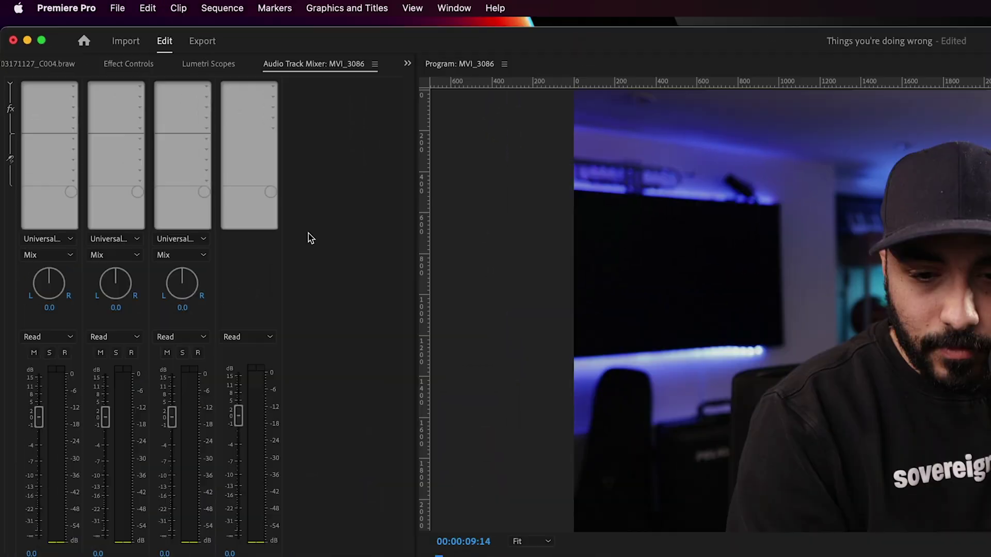
{"action": "left_click", "coordinate": [147, 8]}
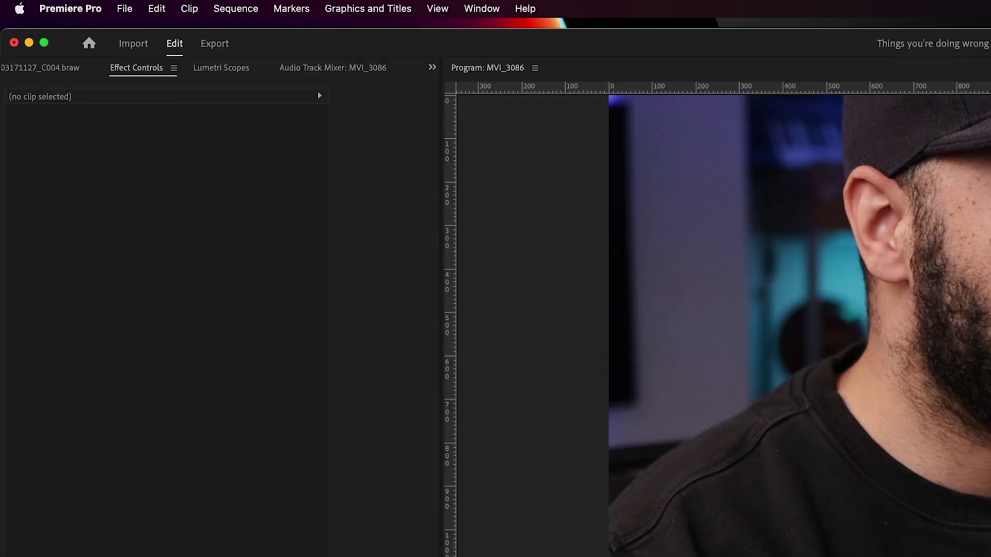
Check the MVI_3086 clip's Scale, then apply Set to Frame Size so it scales to 50.0.
{"action": "left_click", "coordinate": [354, 496]}
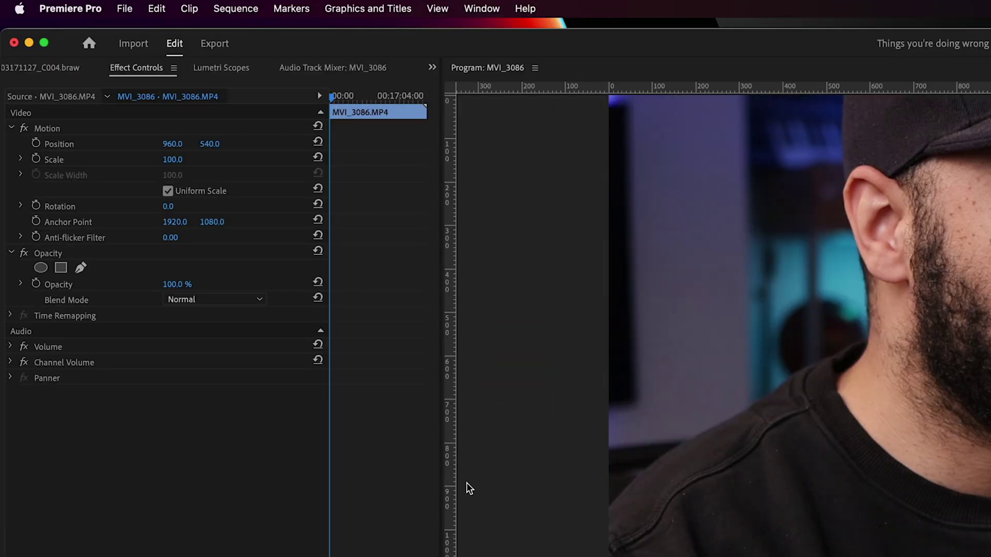
{"action": "left_click_drag", "start_coordinate": [173, 166], "coordinate": [206, 157]}
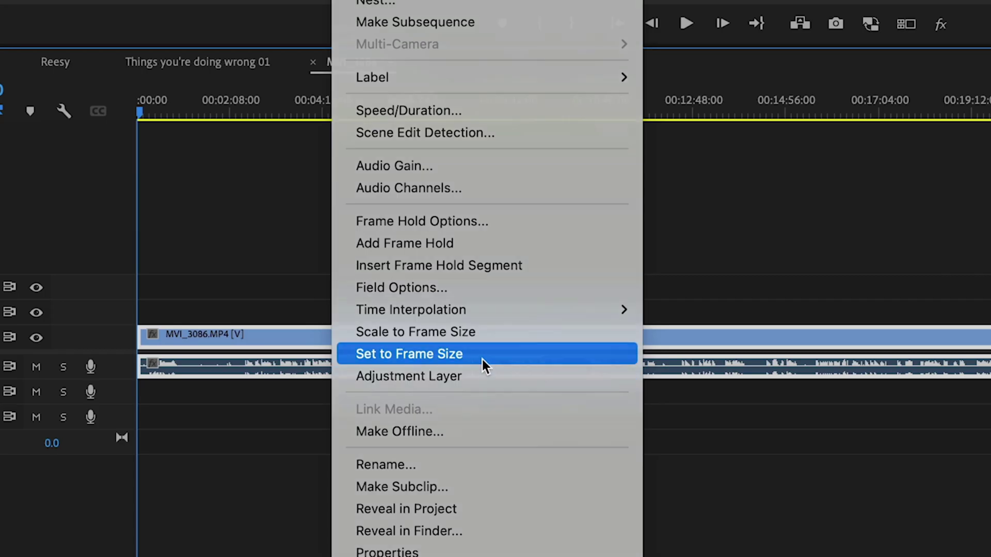
{"action": "left_click", "coordinate": [482, 360]}
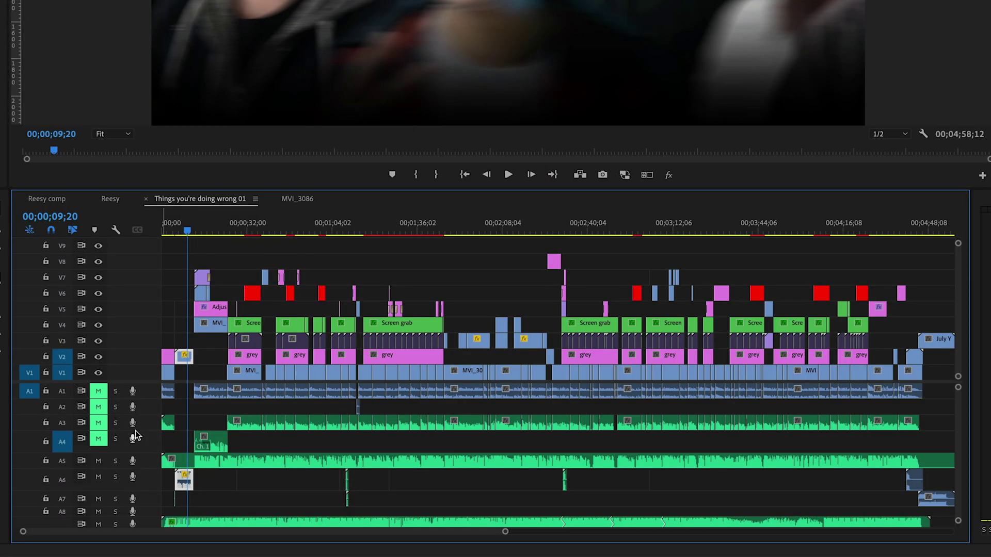
{"action": "left_click_drag", "start_coordinate": [126, 432], "coordinate": [127, 423]}
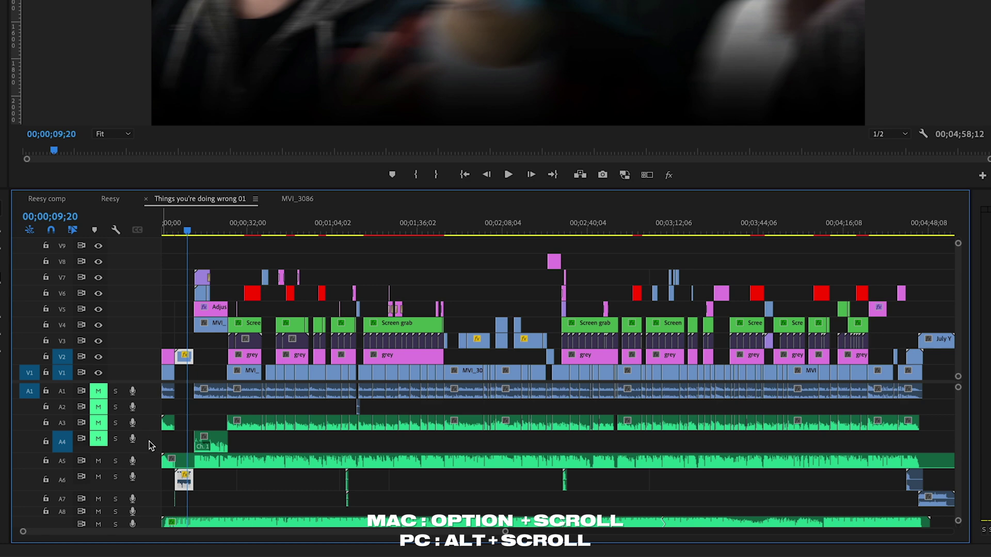
{"action": "scroll", "coordinate": [149, 441], "scroll_direction": "up", "scroll_amount": 2, "text": "alt"}
{"action": "scroll", "coordinate": [149, 440], "scroll_direction": "down", "scroll_amount": 2, "text": "alt"}
{"action": "scroll", "coordinate": [149, 441], "scroll_direction": "up", "scroll_amount": 2, "text": "alt"}
{"action": "scroll", "coordinate": [148, 440], "scroll_direction": "down", "scroll_amount": 2, "text": "alt"}
{"action": "scroll", "coordinate": [148, 441], "scroll_direction": "up", "scroll_amount": 2}
{"action": "scroll", "coordinate": [148, 441], "scroll_direction": "down", "scroll_amount": 2}
{"action": "scroll", "coordinate": [535, 528], "scroll_direction": "up", "scroll_amount": 3}
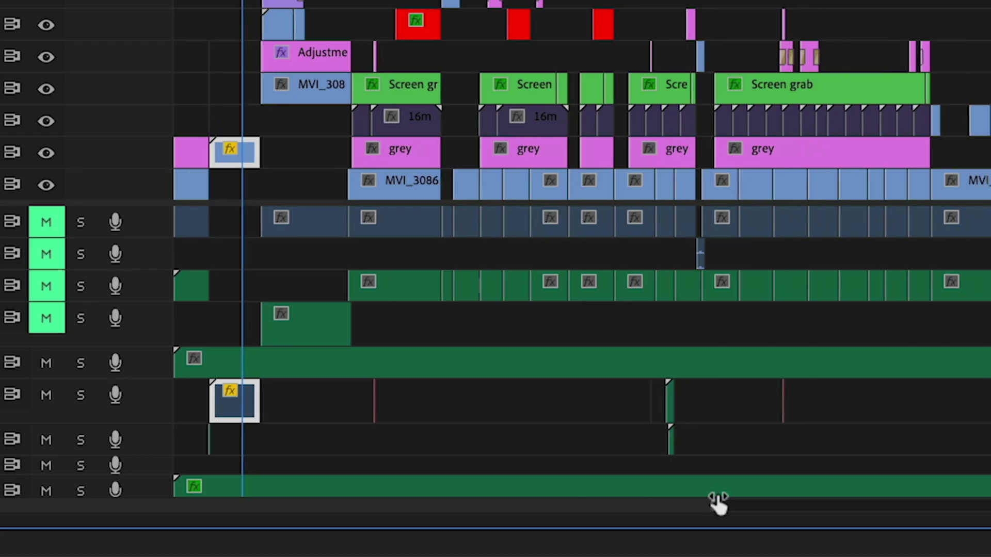
{"action": "scroll", "coordinate": [398, 524], "scroll_direction": "up", "scroll_amount": 2}
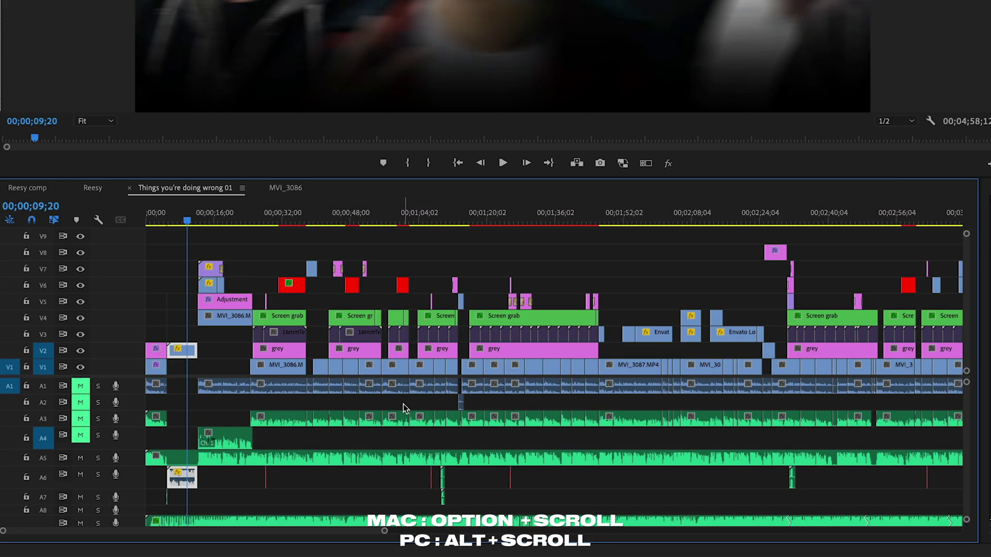
{"action": "scroll", "coordinate": [404, 404], "scroll_direction": "down", "scroll_amount": 3}
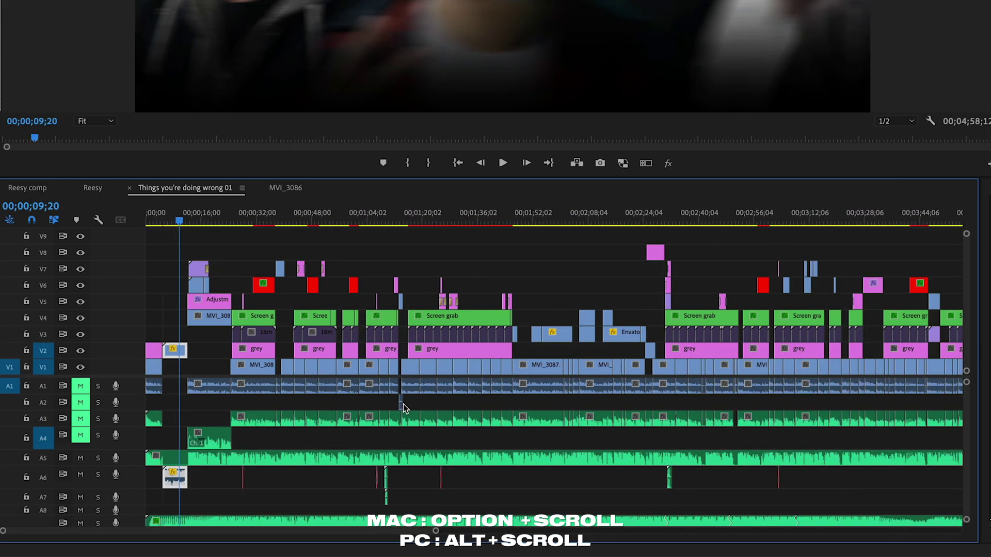
{"action": "scroll", "coordinate": [403, 404], "scroll_direction": "up", "scroll_amount": 8}
{"action": "scroll", "coordinate": [404, 404], "scroll_direction": "down", "scroll_amount": 10}
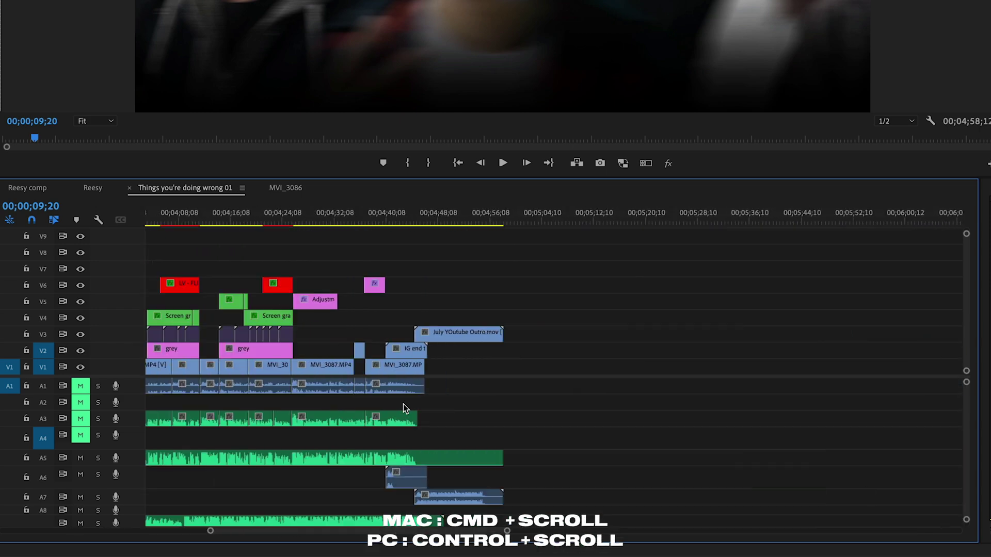
{"action": "scroll", "coordinate": [403, 404], "scroll_direction": "left", "scroll_amount": 10}
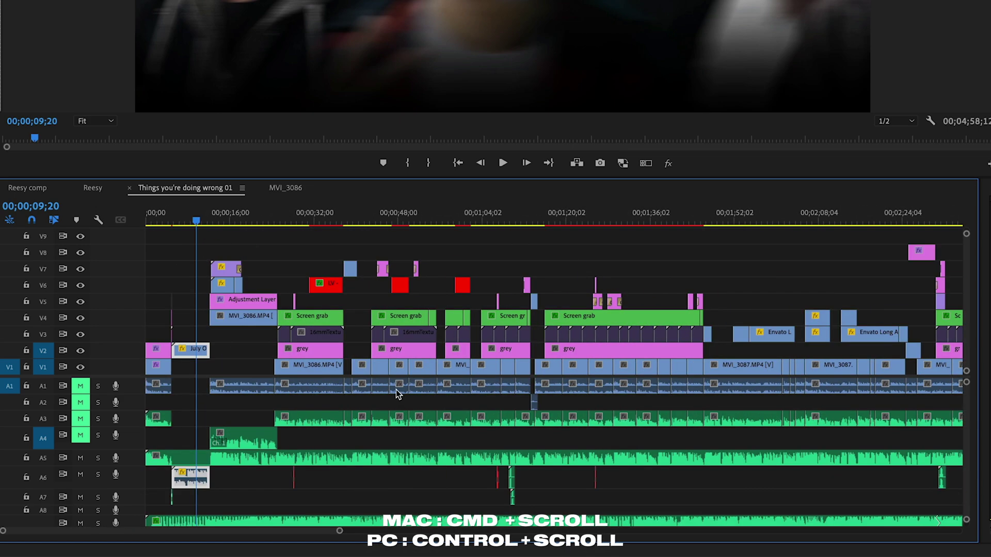
{"action": "scroll", "coordinate": [395, 389], "scroll_direction": "right", "scroll_amount": 3}
{"action": "scroll", "coordinate": [395, 389], "scroll_direction": "left", "scroll_amount": 3}
{"action": "scroll", "coordinate": [395, 389], "scroll_direction": "down", "scroll_amount": 3}
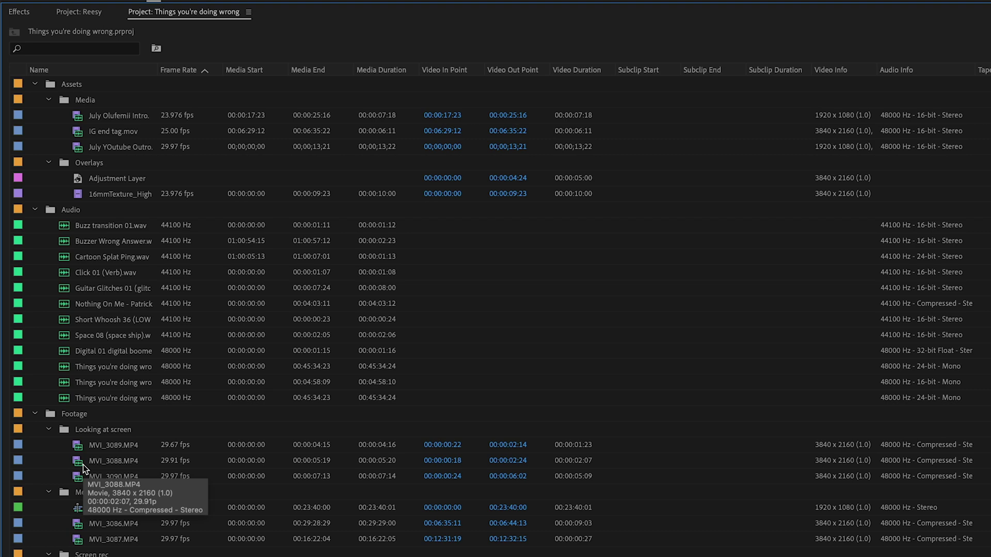
Collapse and re-expand the Looking at screen bin, then Alt-collapse all bins to the top-level folders.
{"action": "left_click", "coordinate": [48, 429]}
{"action": "left_click", "coordinate": [51, 427]}
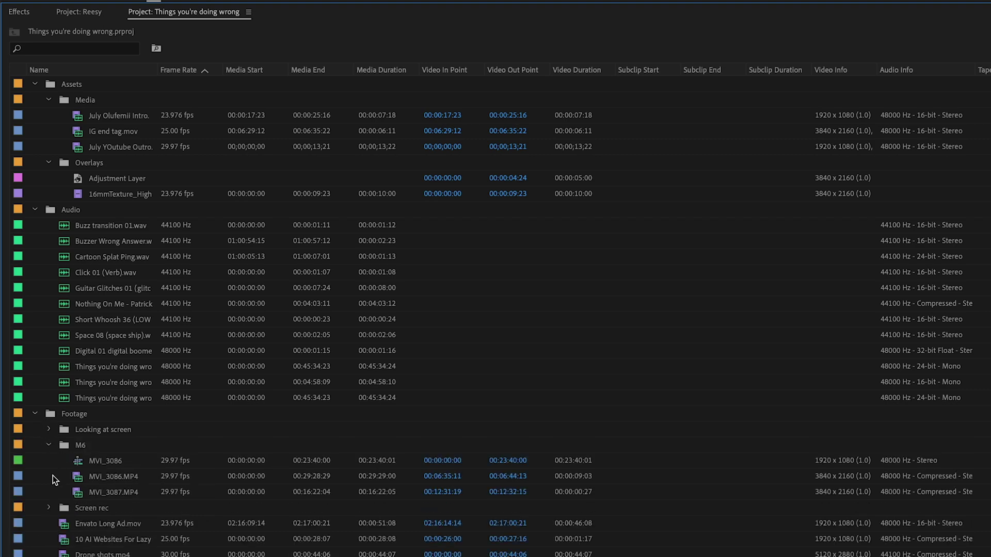
{"action": "left_click", "coordinate": [36, 413], "text": "alt"}
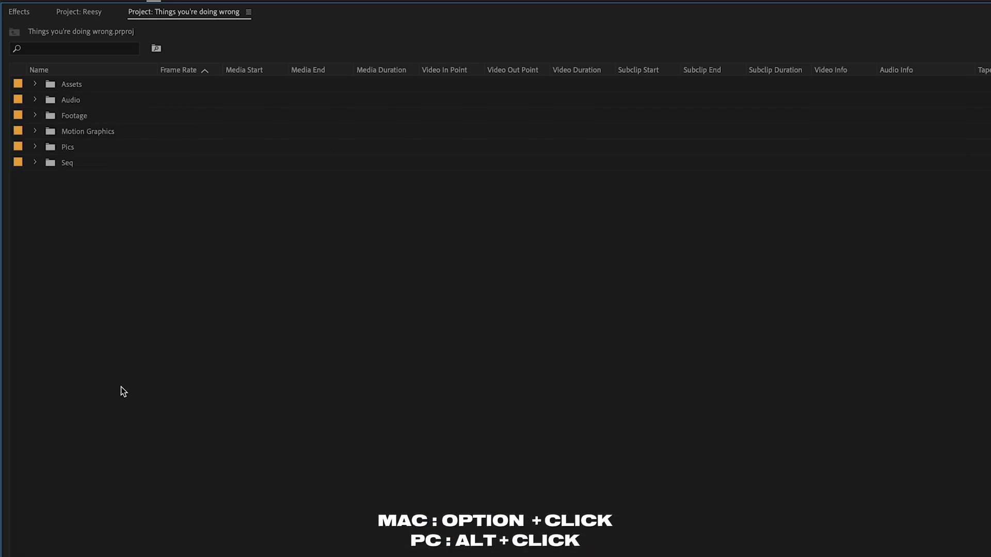